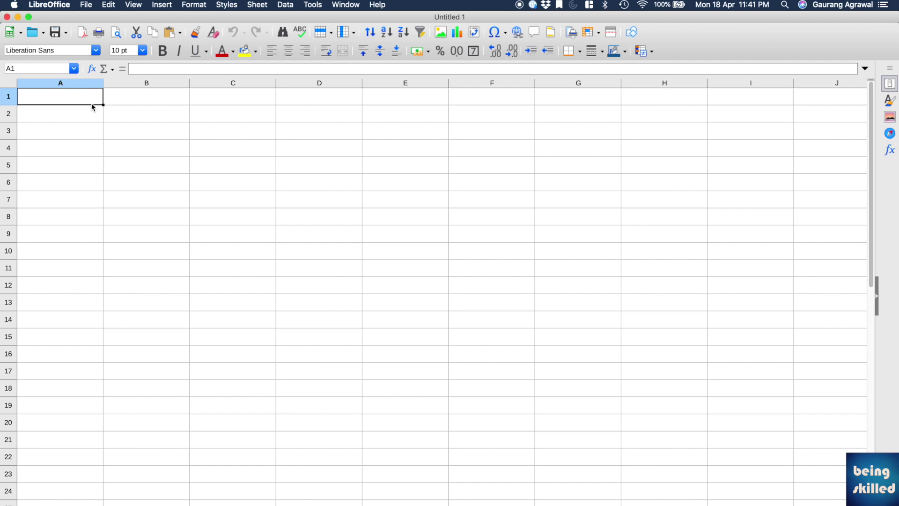
Enter the headers Sno, Name and Price in A1:C1.
type("S")
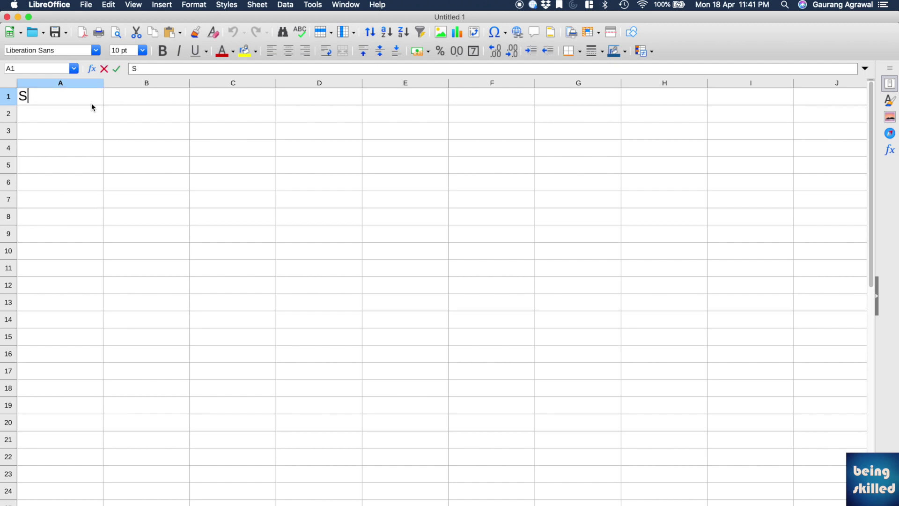
type("no")
key("Tab")
type("Name")
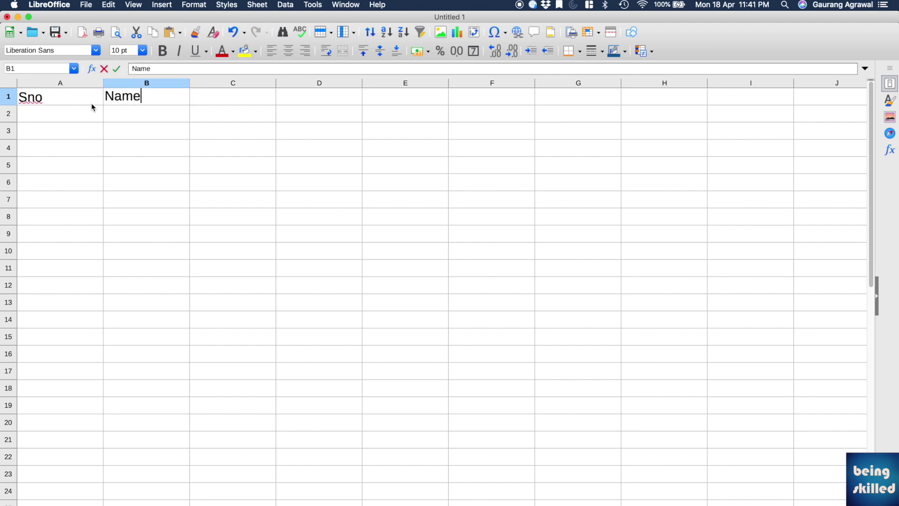
key("Tab")
type("Price")
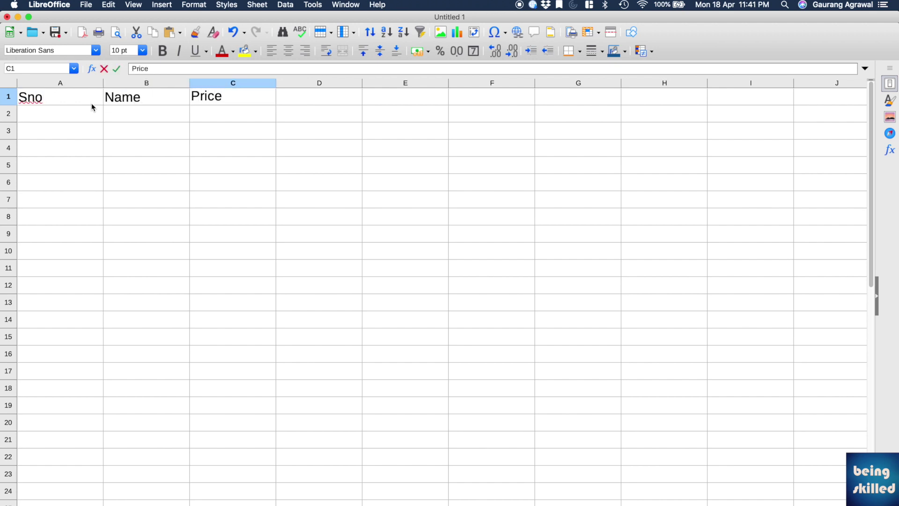
key("Return")
Fill the Sno column with serial numbers 1 to 5, correcting a mistyped 12.
type("12")
key("Return")
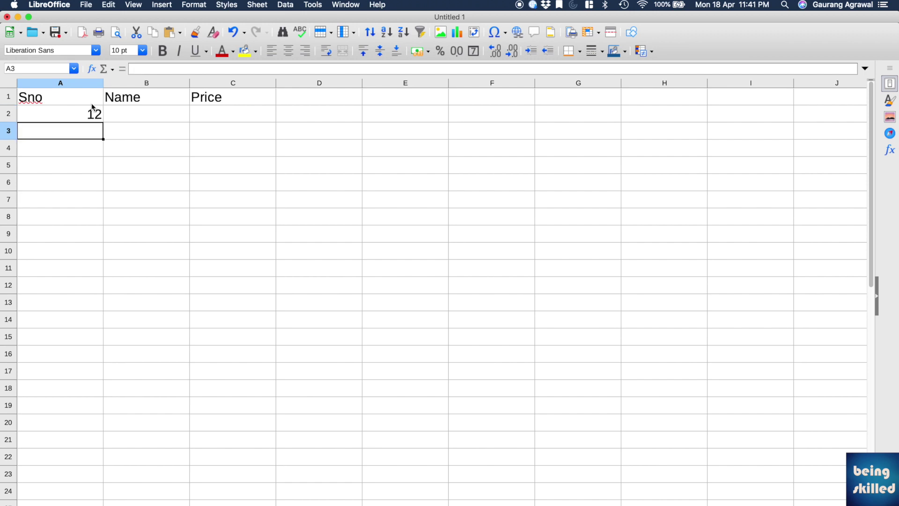
key("Up")
type("1")
key("Return")
type("2")
key("Return")
type("3")
key("Return")
type("4")
key("Return")
type("5")
key("Return")
key("Up")
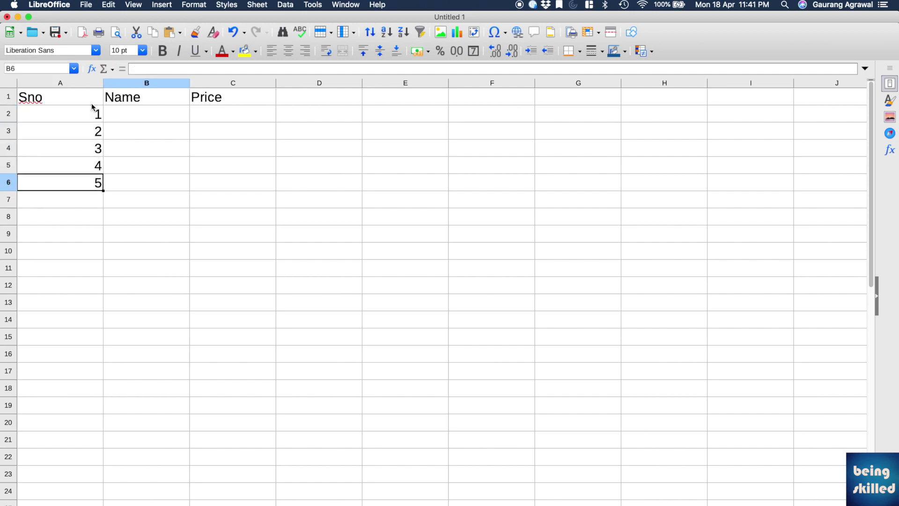
key("Right")
key("Up")
key("Up")
key("Up")
key("Up")
key("Up")
key("Down")
Enter the names Apple, Banana, Pencil, Pen and Scale in the Name column.
type("Apple")
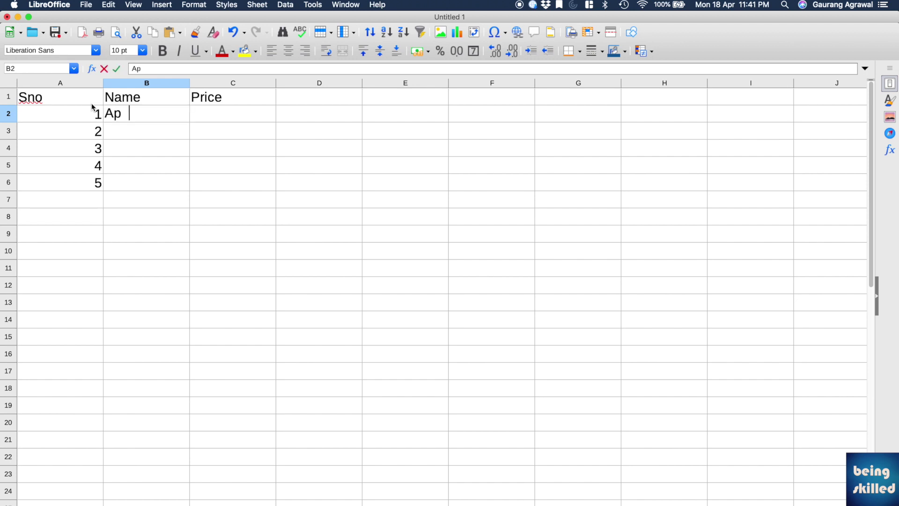
key("Return")
type("Banana")
key("Return")
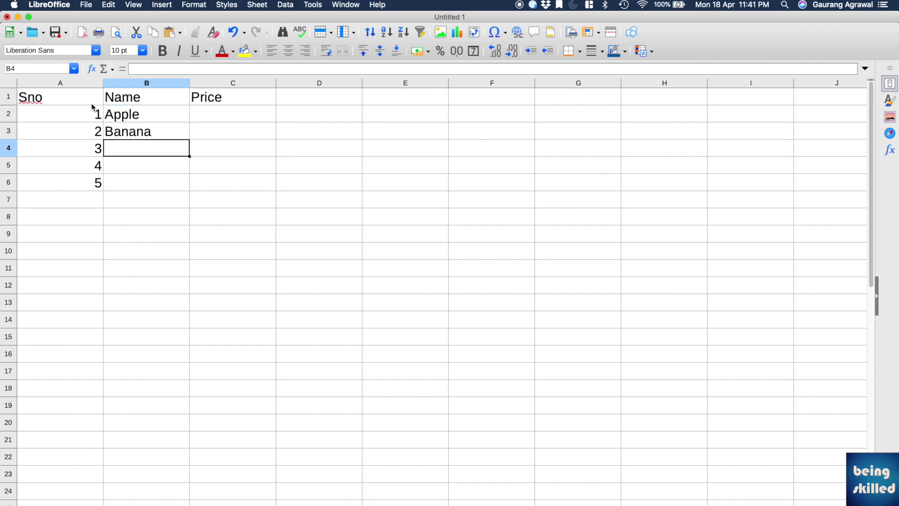
type("Pencil")
key("Return")
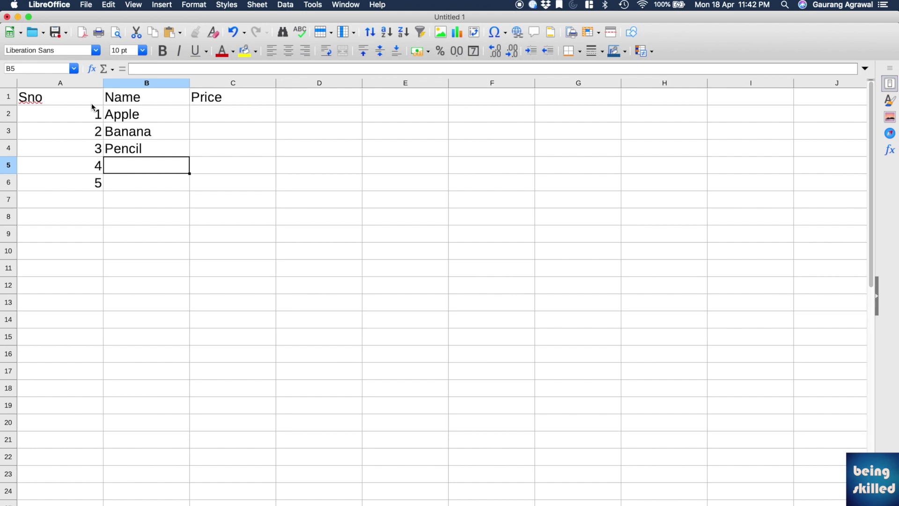
type("Pen")
key("BackSpace")
key("Return")
type("Scale")
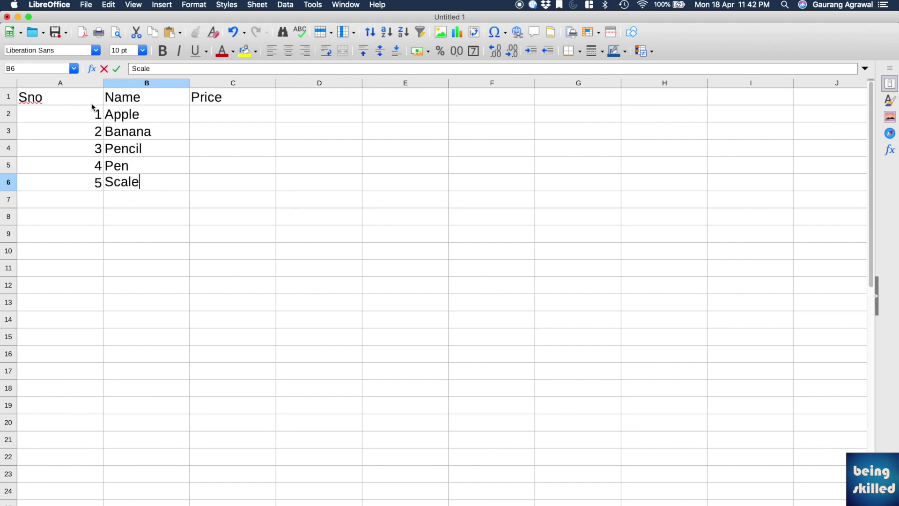
key("Tab")
Enter the prices 20, 30, 10, 5 and 40 in the Price column.
key("Down")
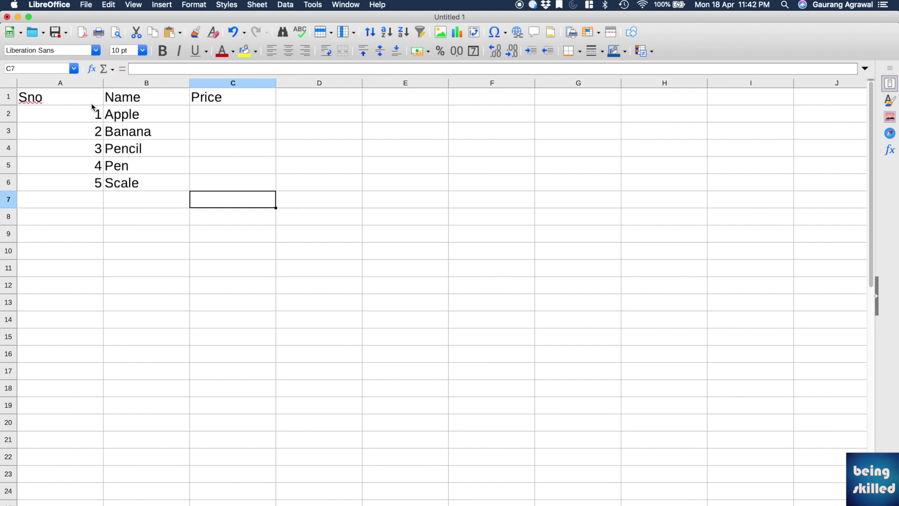
key("Up")
key("Up")
key("Up")
key("Up")
key("Up")
type("20")
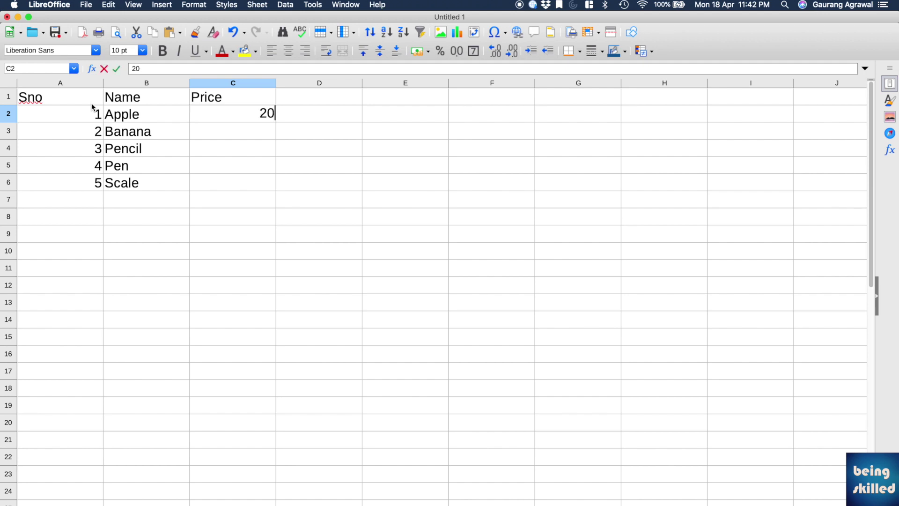
key("Return")
type("30")
key("Return")
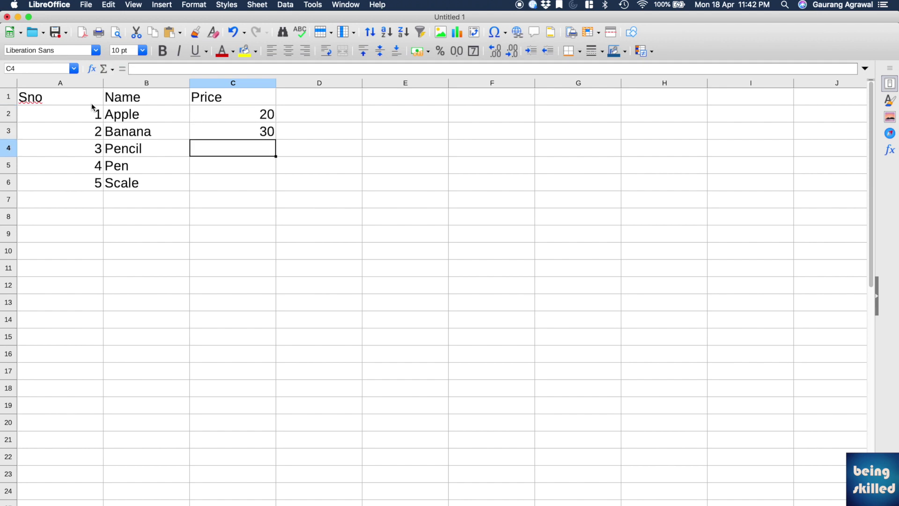
type("10")
key("Return")
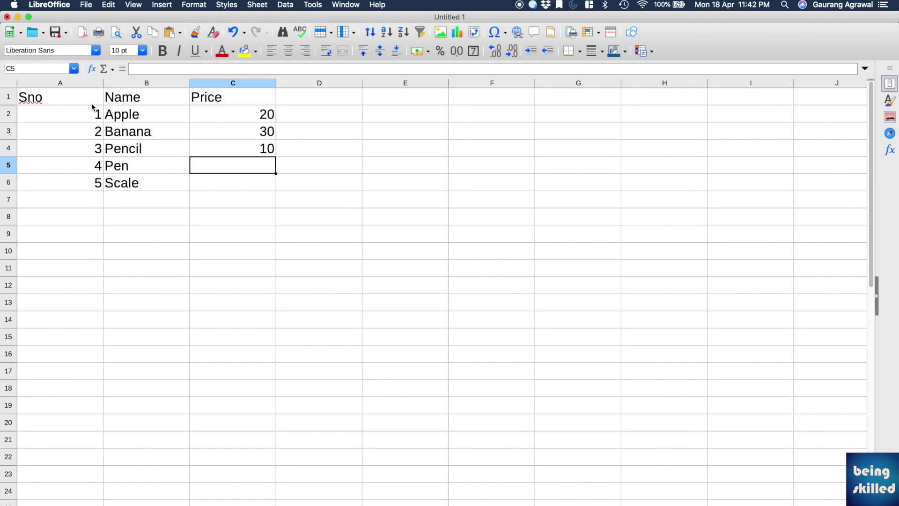
type("5")
key("Return")
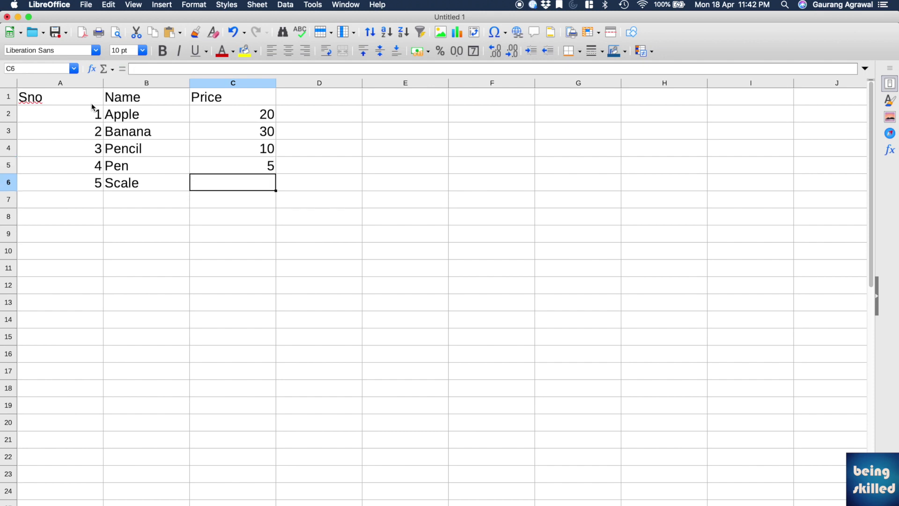
type("40")
key("Return")
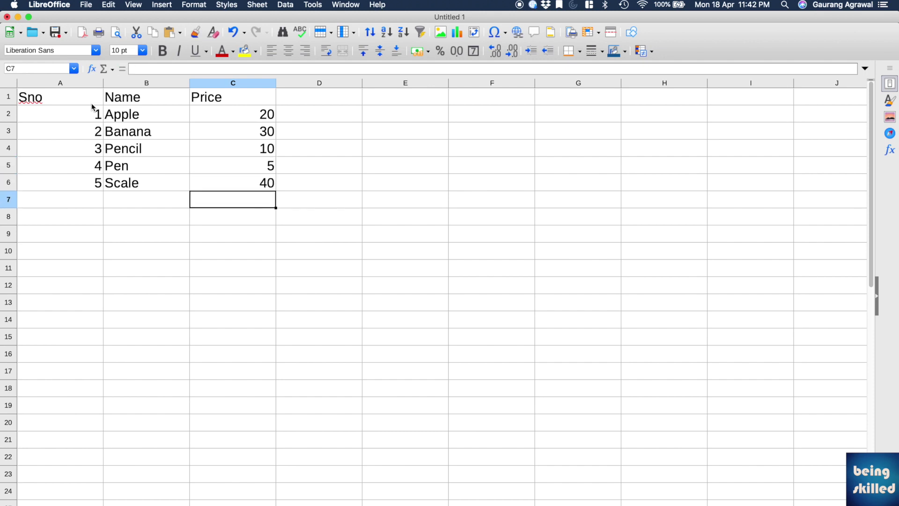
Select A1:C6 and turn on Data > AutoFilter for the header row.
left_click(134, 99)
left_click_drag(52, 99, 217, 189)
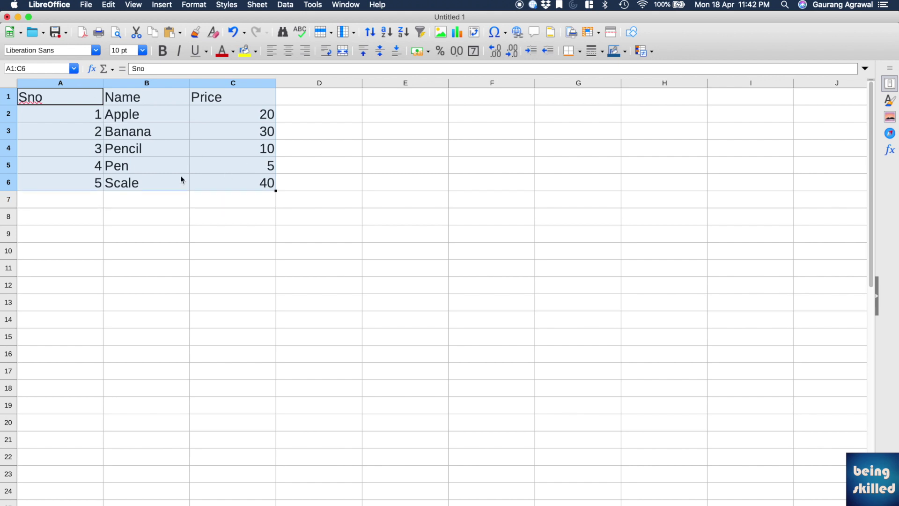
left_click(293, 9)
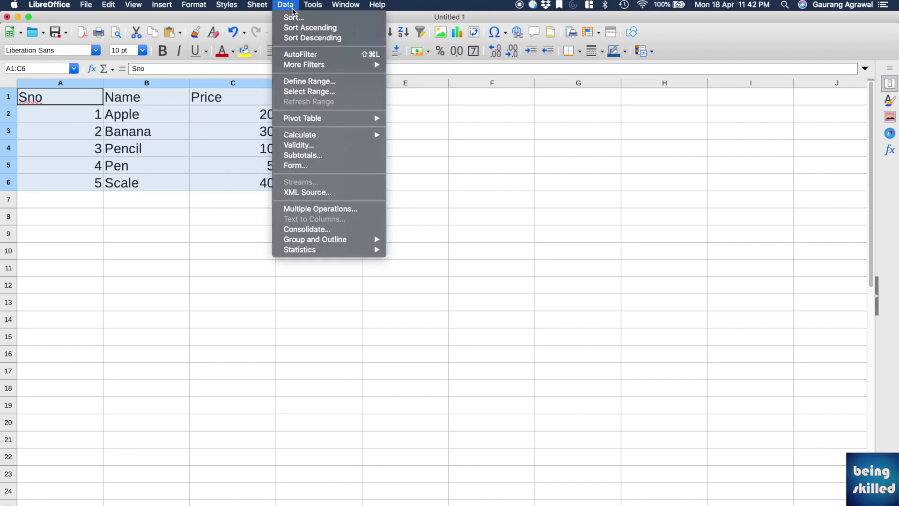
left_click(320, 58)
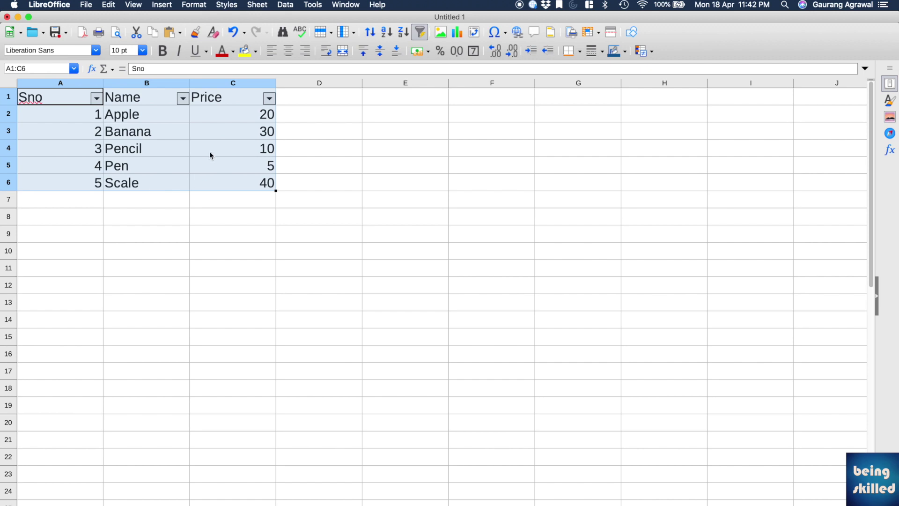
left_click(286, 4)
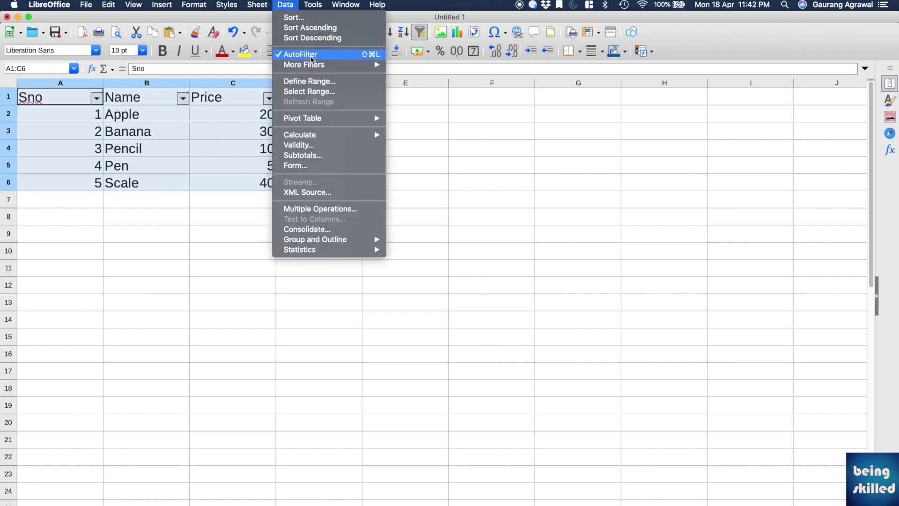
left_click(218, 121)
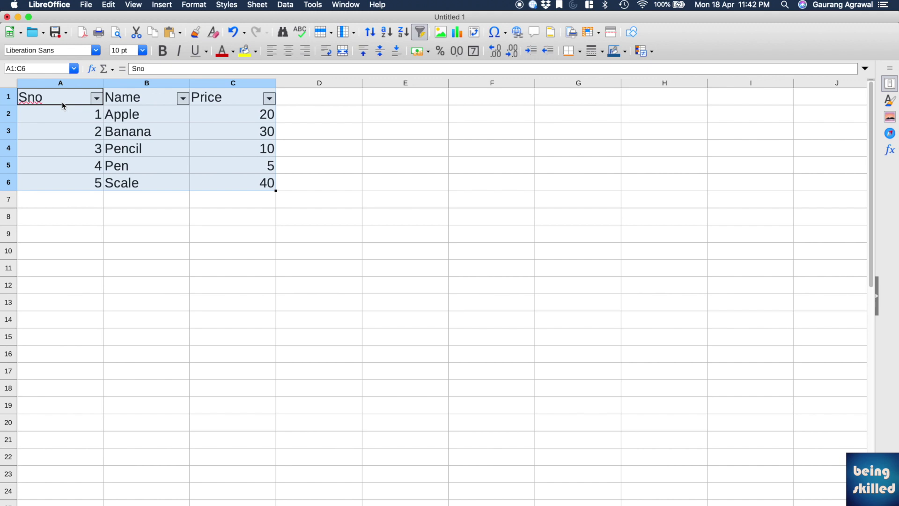
Try AutoFilter sorts: Sno descending, Price ascending and descending, Name A–Z and Z–A.
left_click(96, 100)
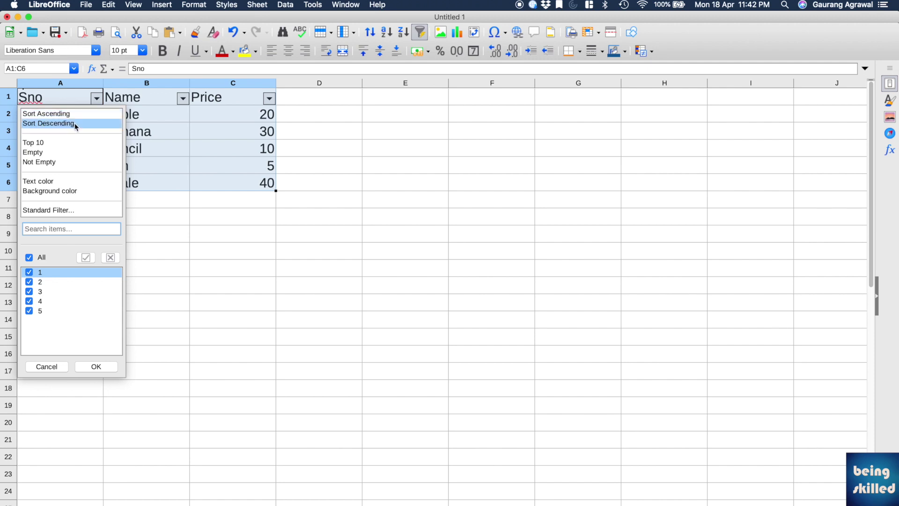
left_click(48, 124)
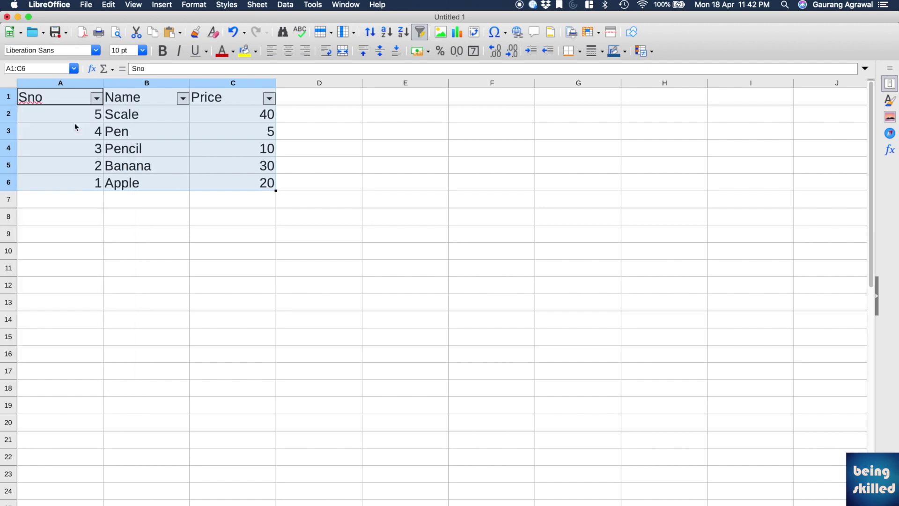
left_click(269, 98)
left_click(263, 116)
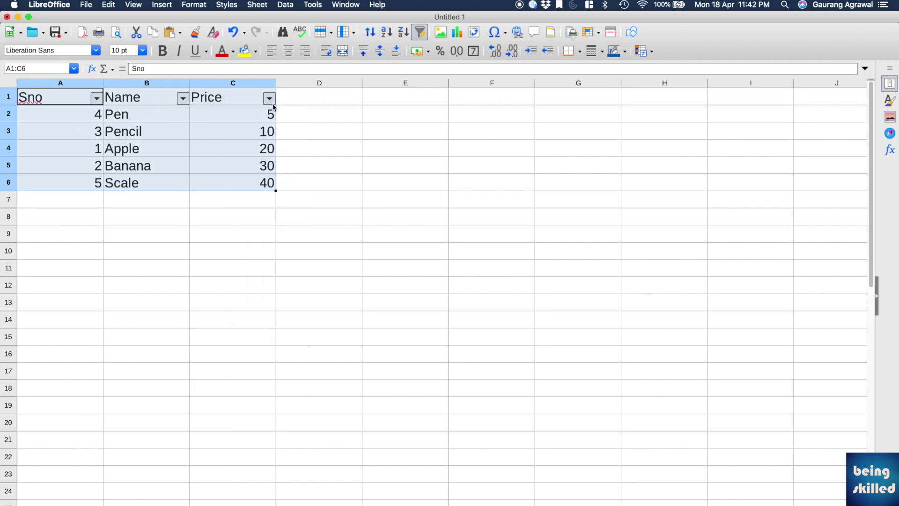
left_click(273, 103)
left_click(264, 123)
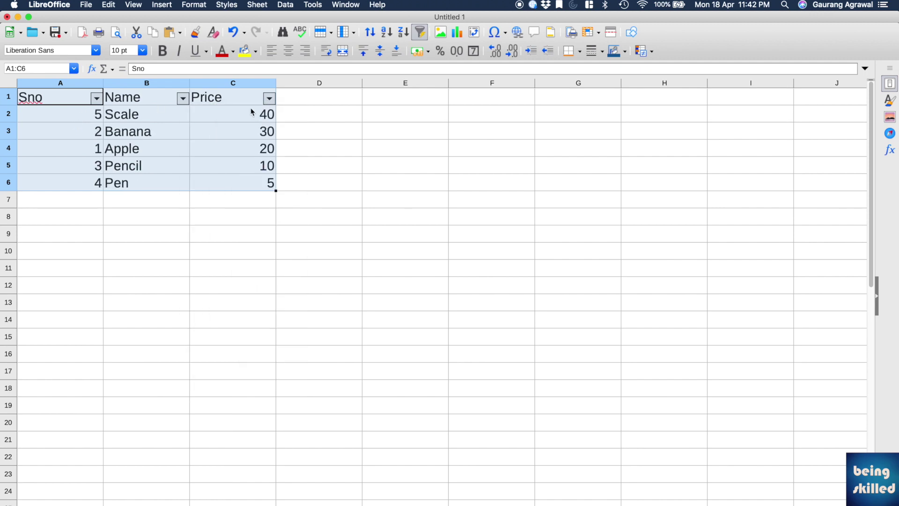
left_click(182, 99)
left_click(181, 117)
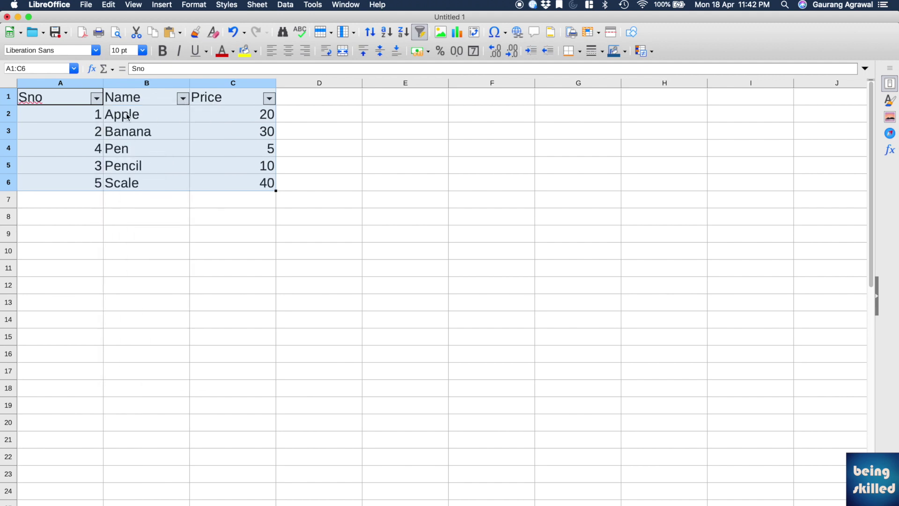
left_click(185, 100)
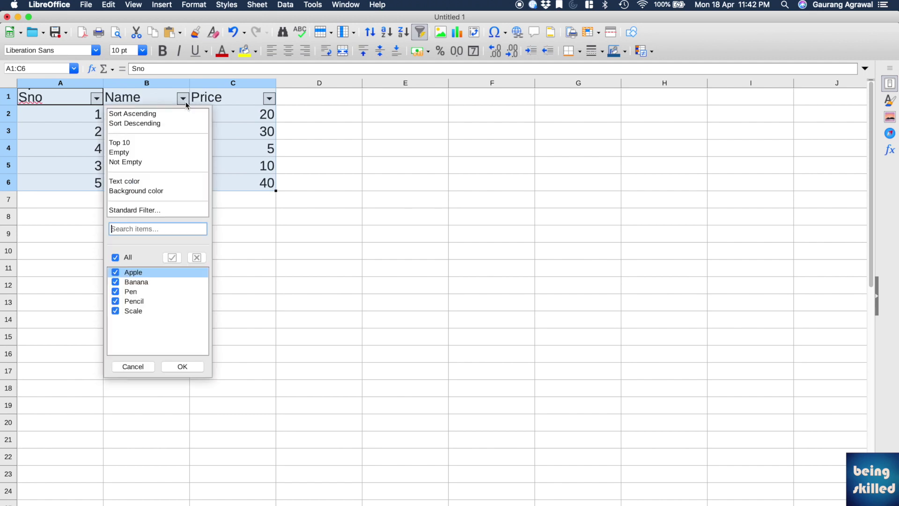
left_click(181, 123)
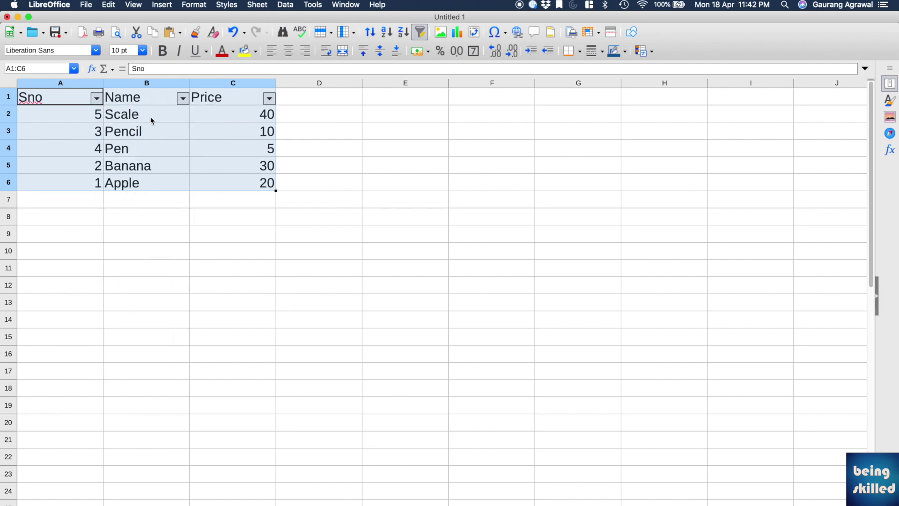
Sort by Price descending, then ascending so Pen 5 is first and Scale 40 last.
left_click(120, 119)
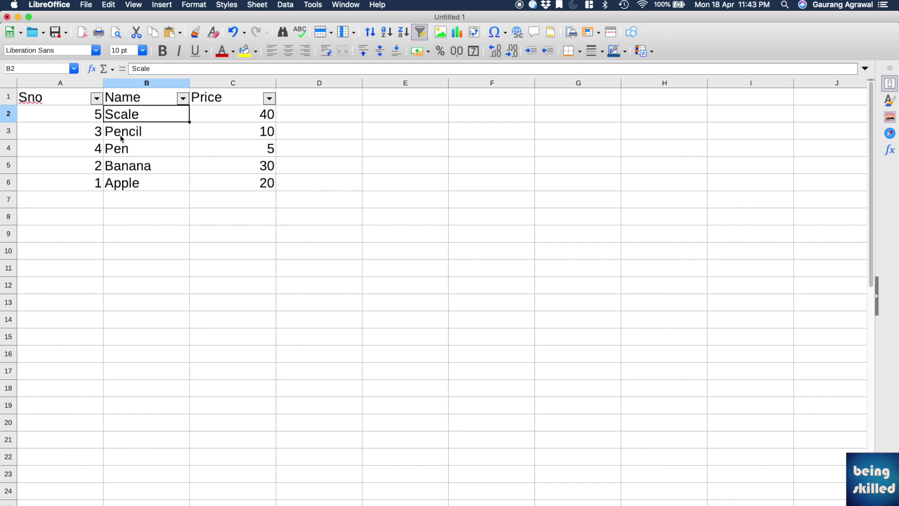
left_click(115, 184)
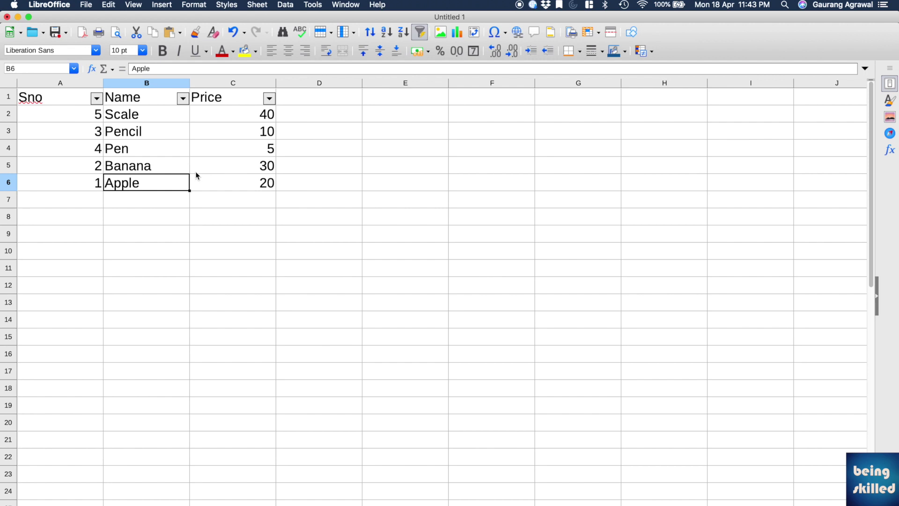
left_click(269, 99)
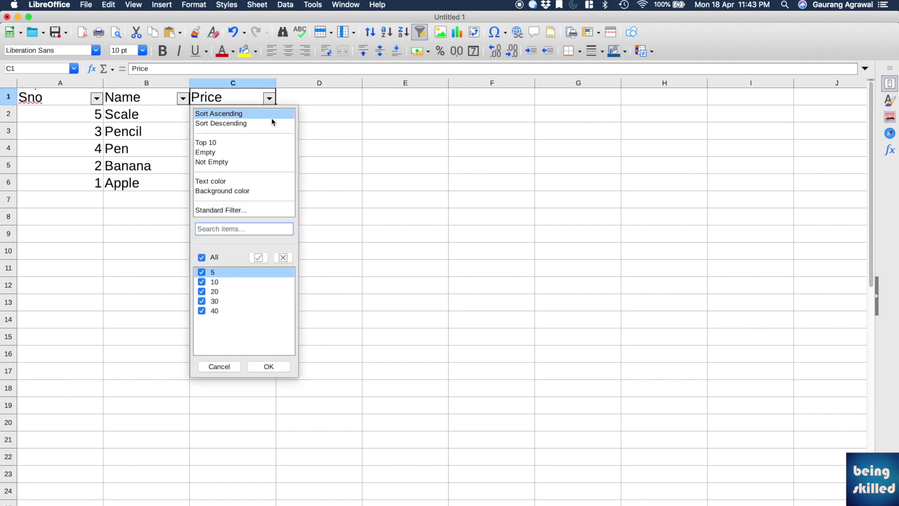
left_click(269, 123)
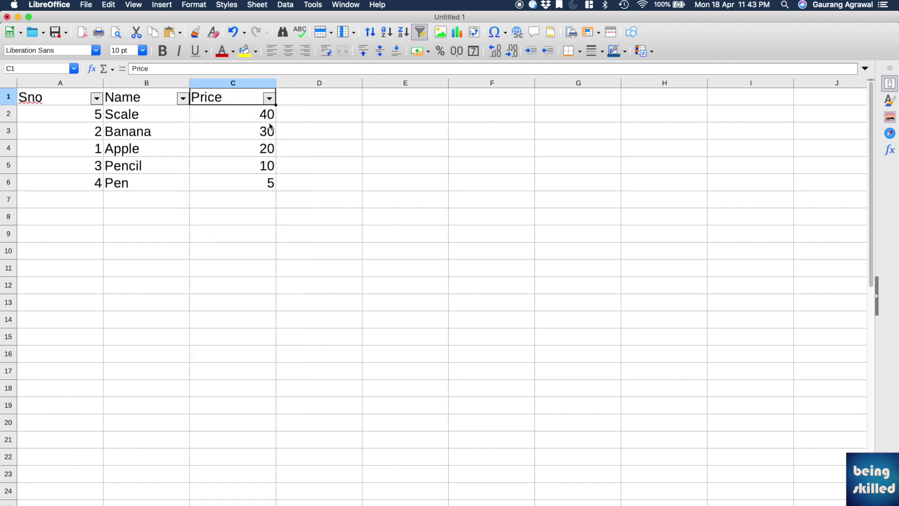
left_click(269, 98)
left_click(275, 116)
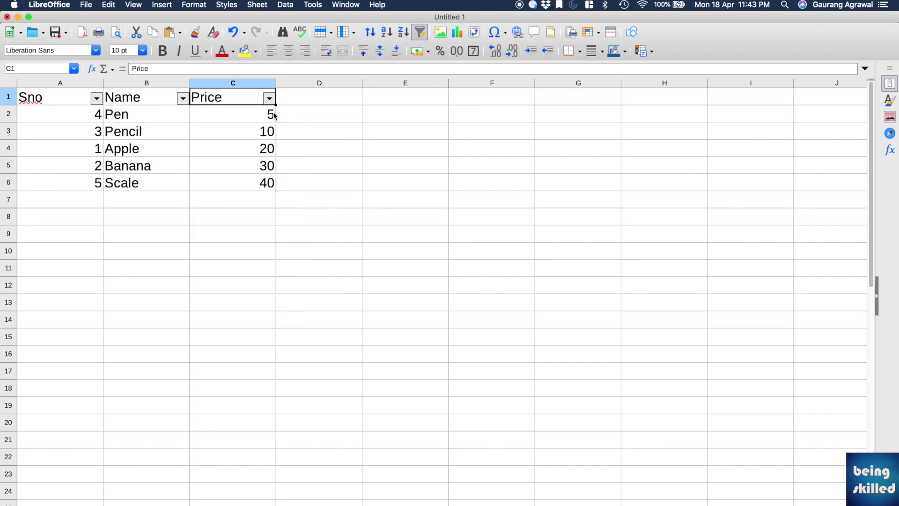
left_click(274, 117)
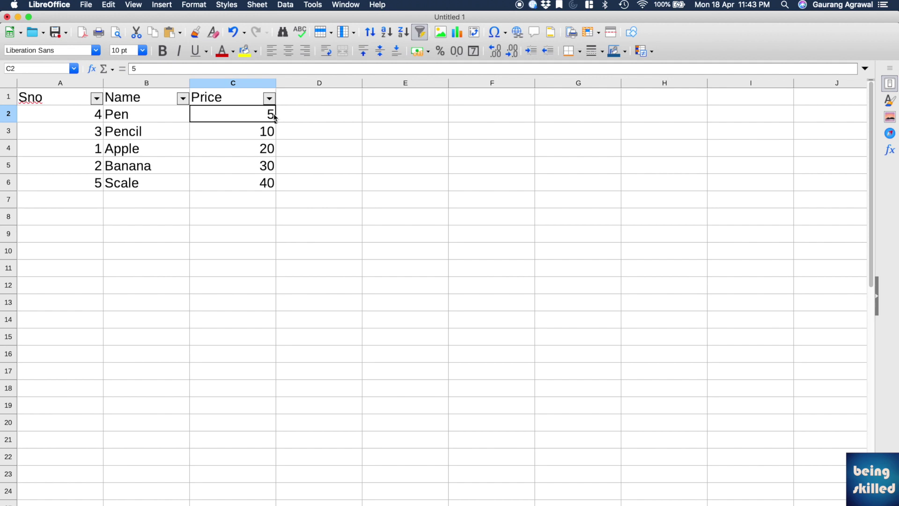
Filter the Name column by searching 'b' so only Banana is shown.
left_click(269, 99)
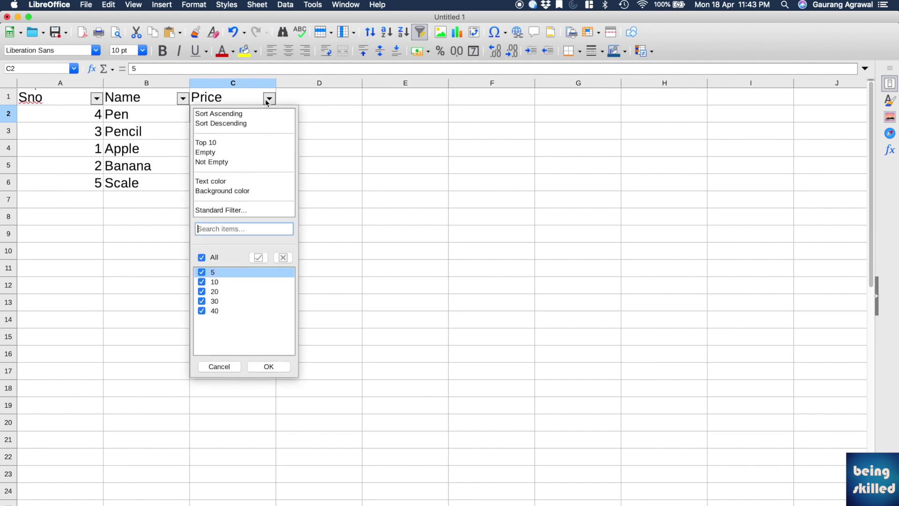
left_click(186, 189)
left_click(183, 98)
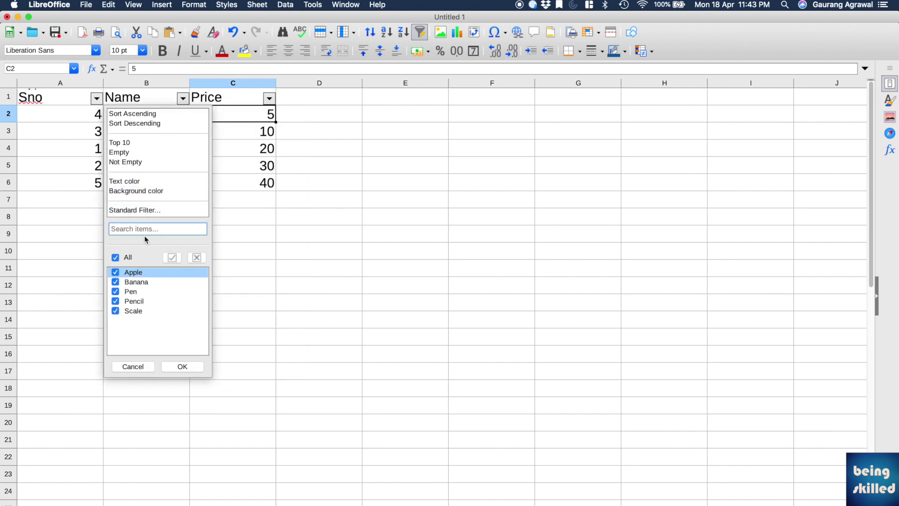
type("bana")
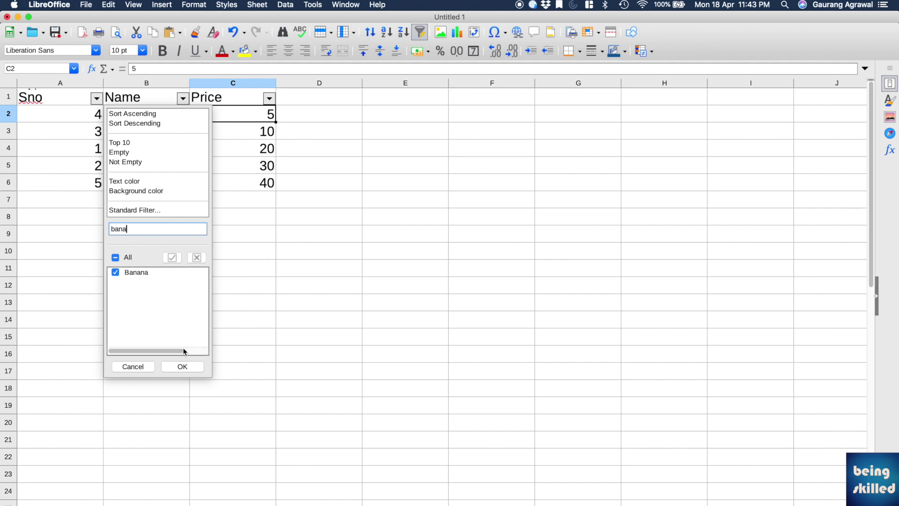
left_click(182, 366)
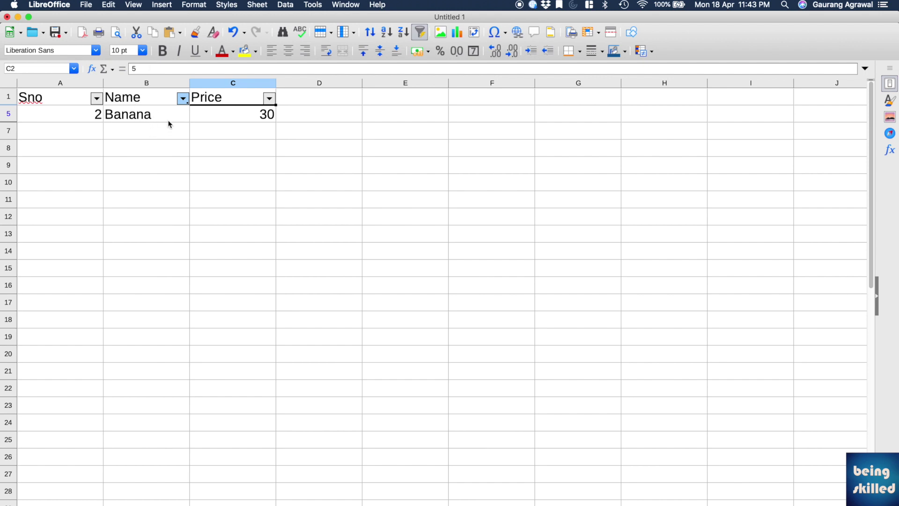
left_click(199, 111)
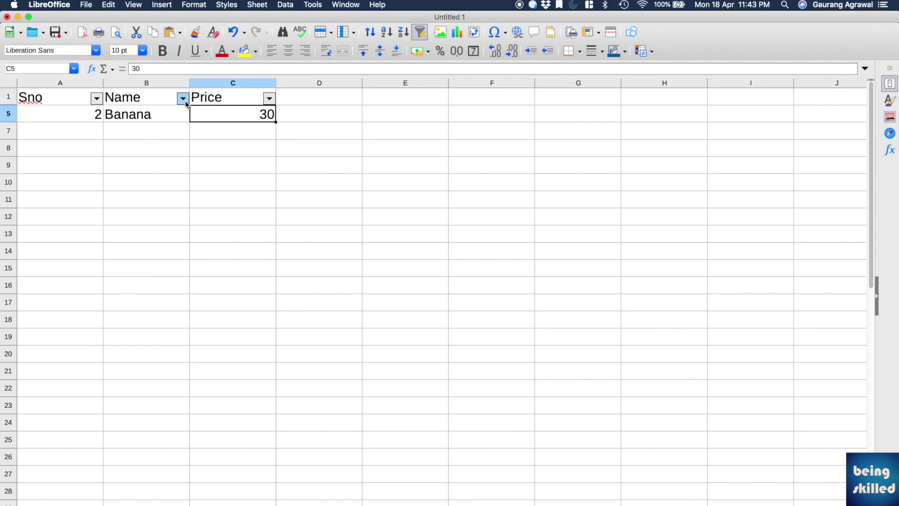
Refilter Name with search 'pen', keeping Pen and Pencil checked.
left_click(182, 98)
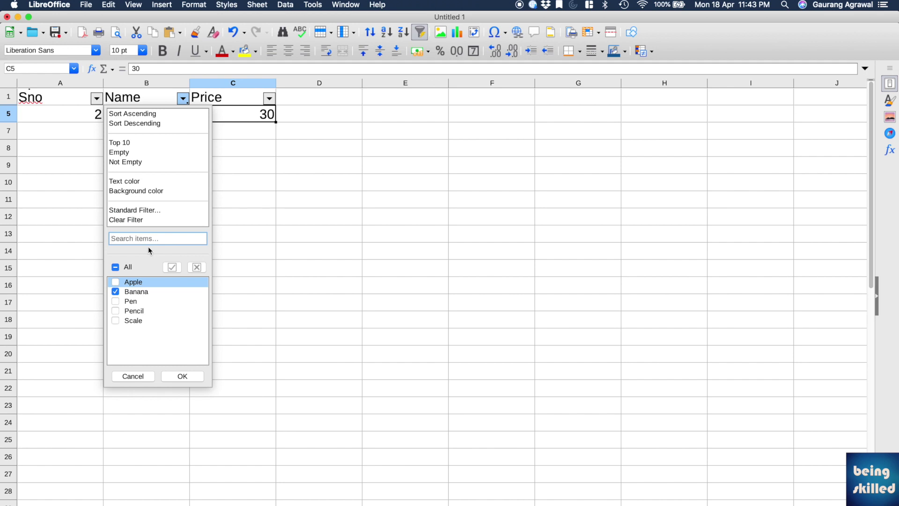
type("pen")
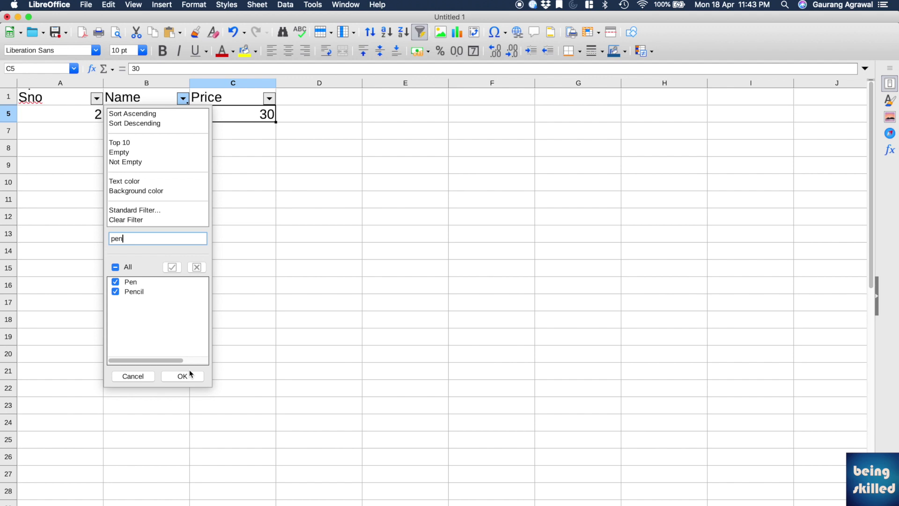
left_click(118, 293)
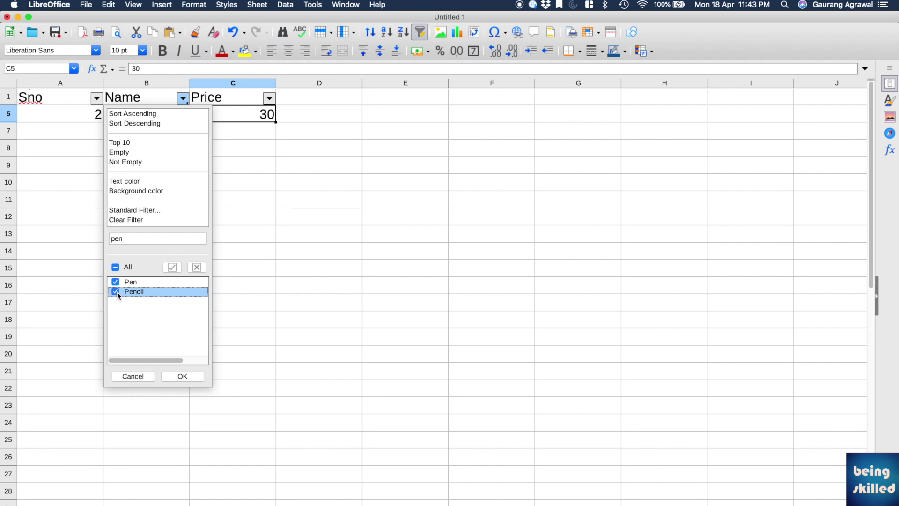
left_click(117, 291)
left_click(190, 377)
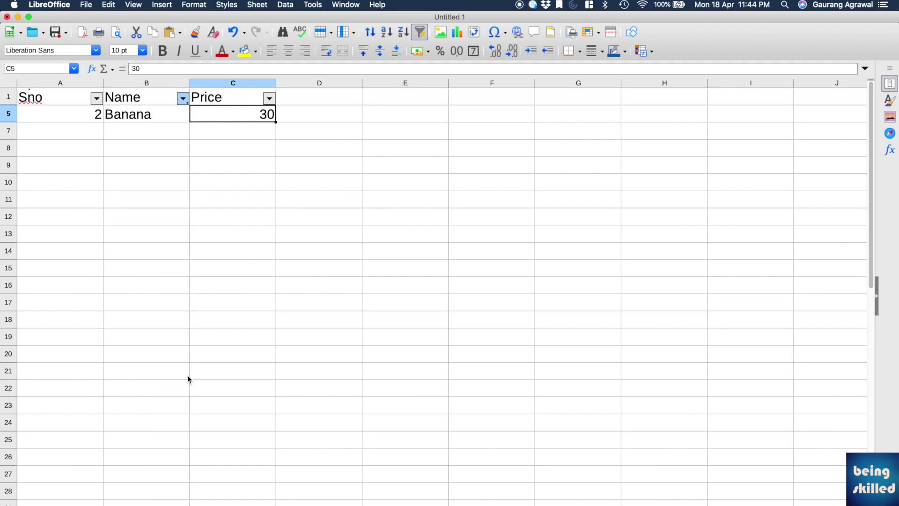
left_click(224, 247)
left_click(343, 4)
mouse_move(317, 4)
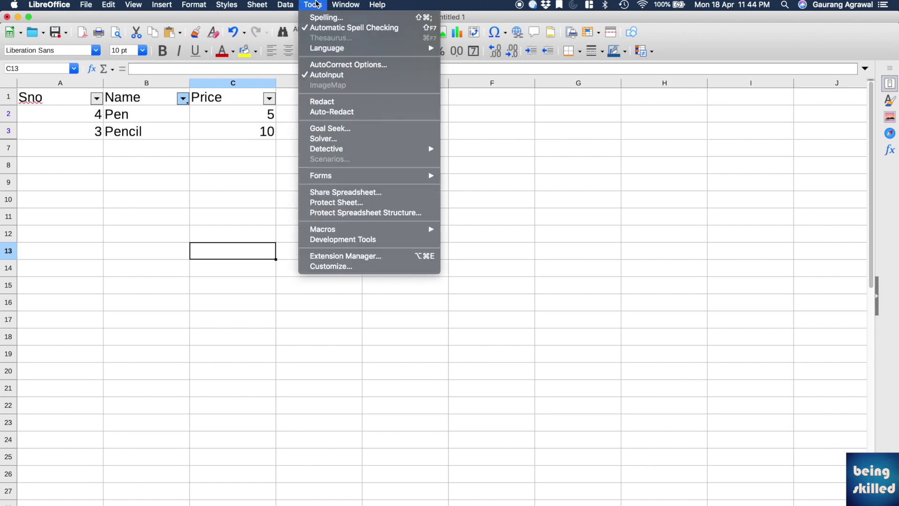